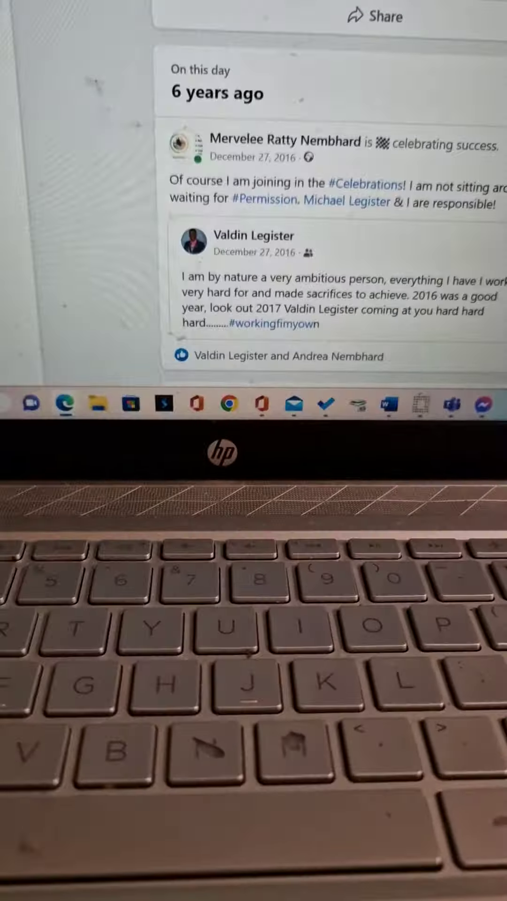
scroll(282, 211, "down", 3)
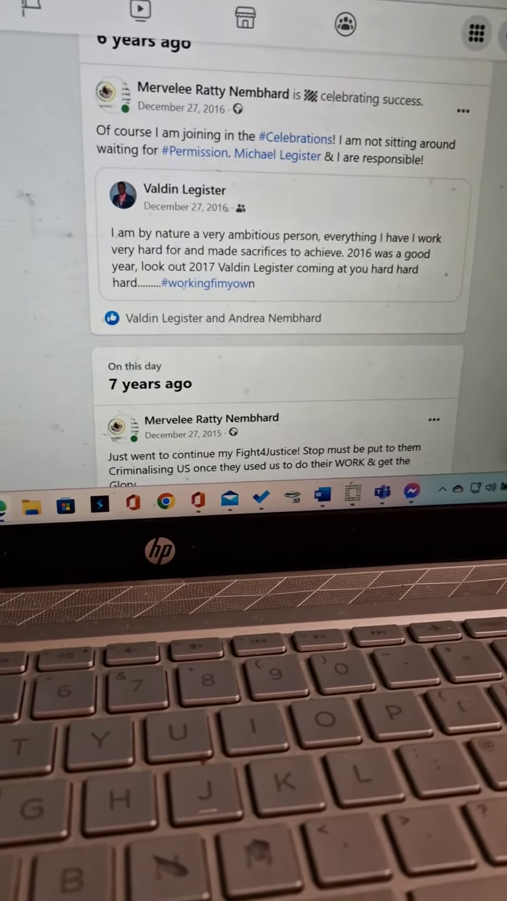
scroll(296, 281, "down", 2)
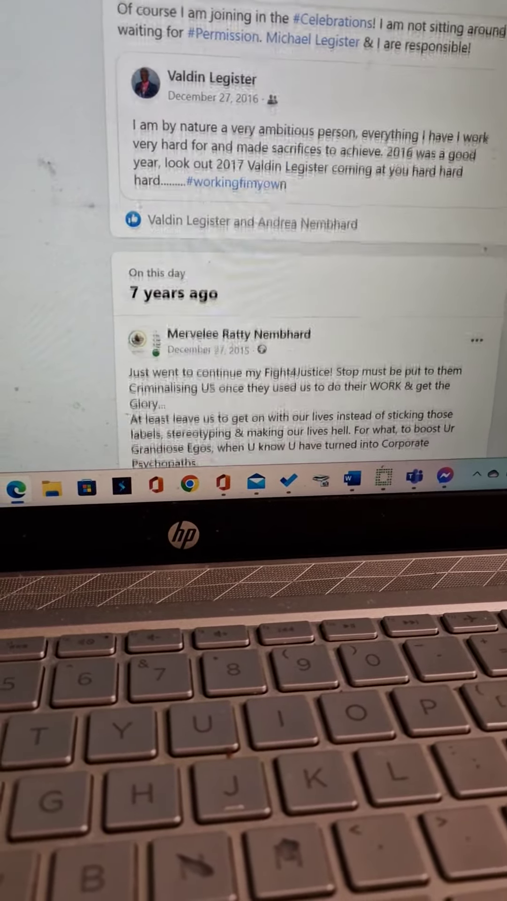
scroll(296, 282, "down", 2)
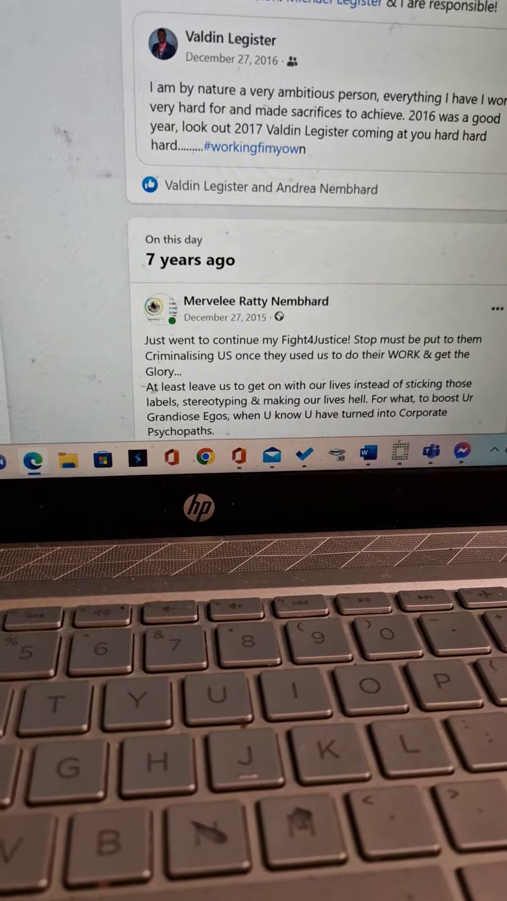
scroll(310, 296, "down", 2)
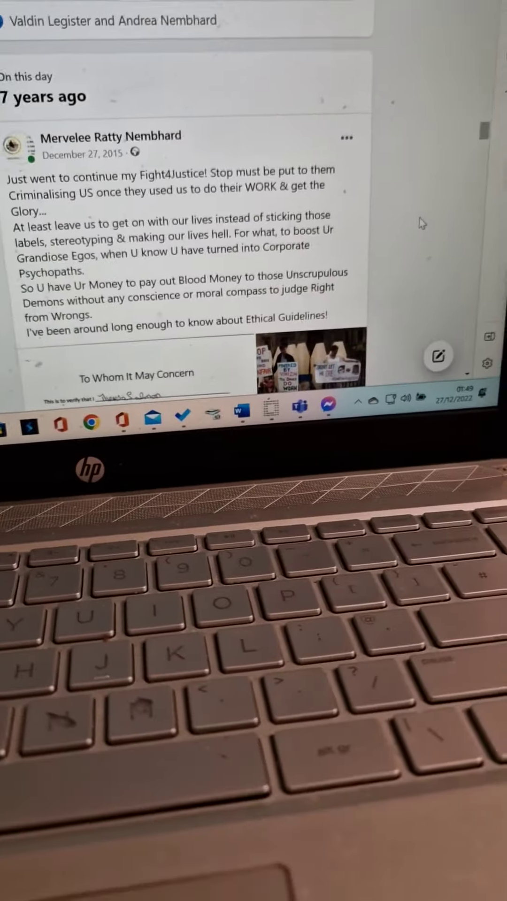
scroll(254, 233, "up", 2)
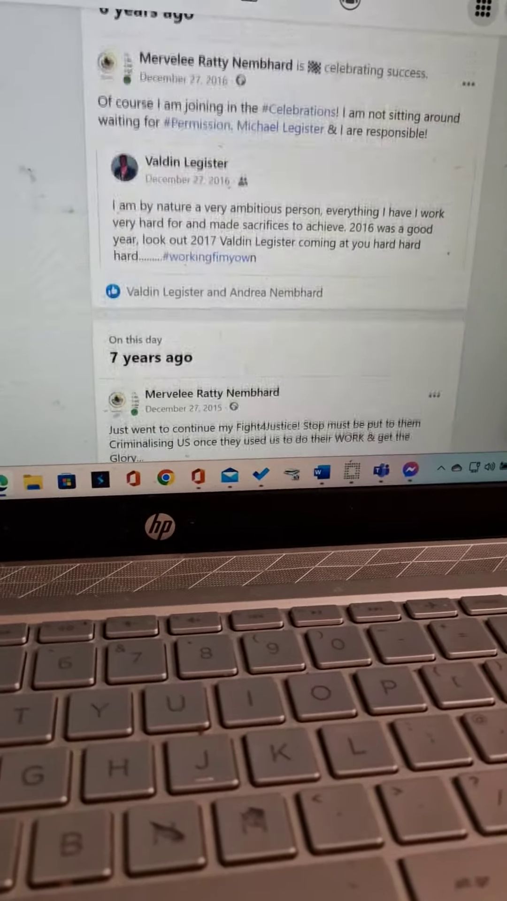
scroll(282, 232, "up", 1)
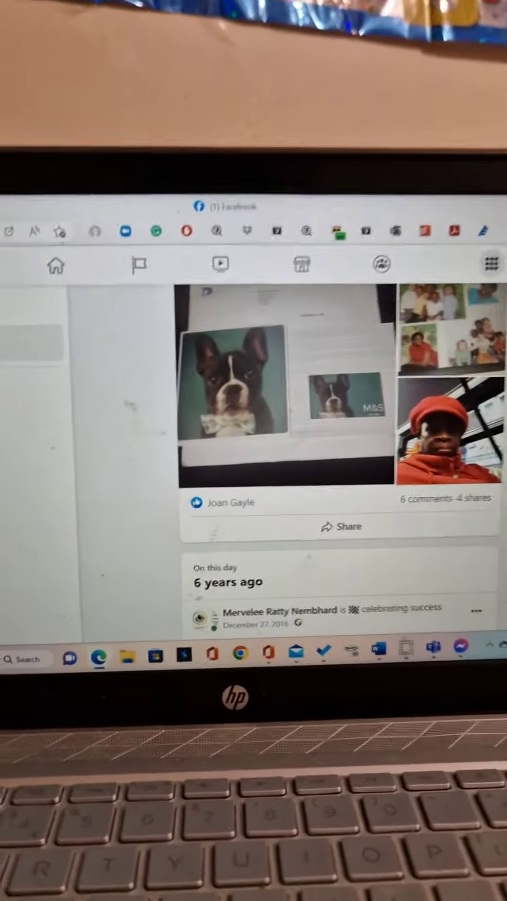
scroll(281, 423, "up", 2)
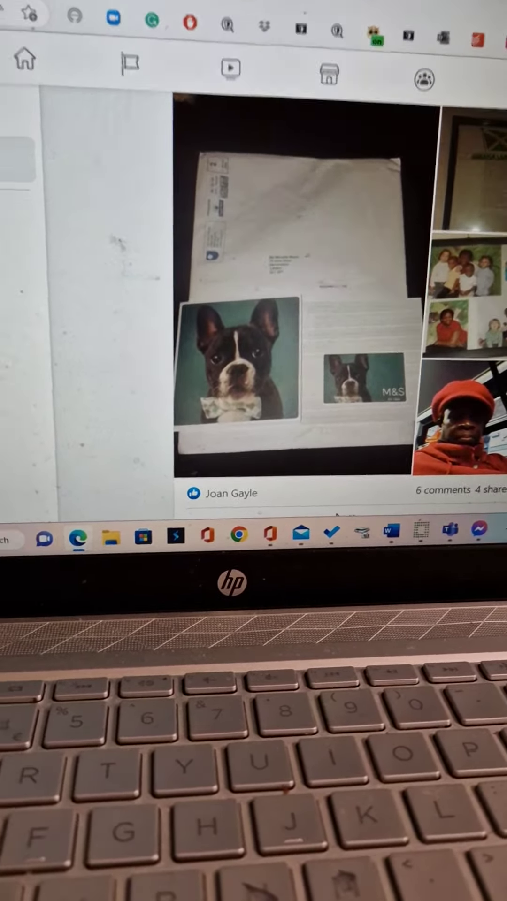
scroll(303, 296, "up", 2)
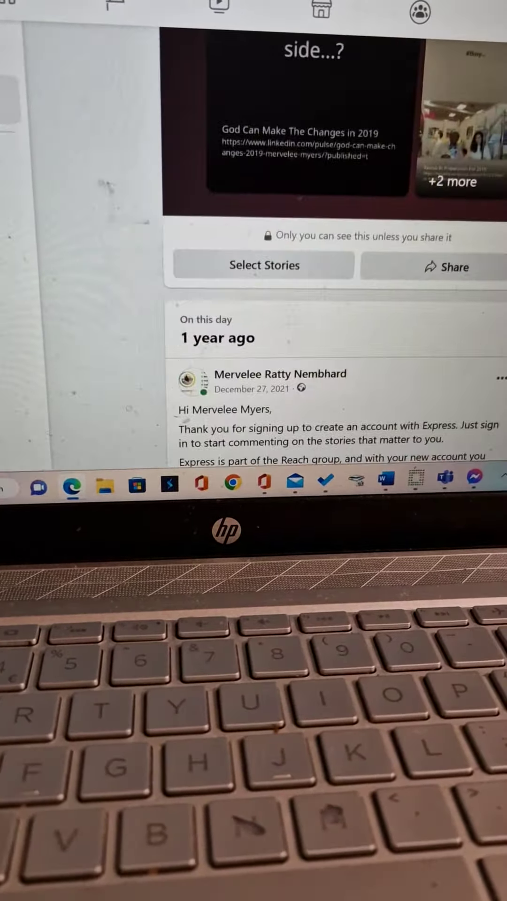
scroll(331, 282, "down", 5)
scroll(331, 282, "down", 3)
scroll(331, 282, "down", 3)
scroll(324, 247, "down", 3)
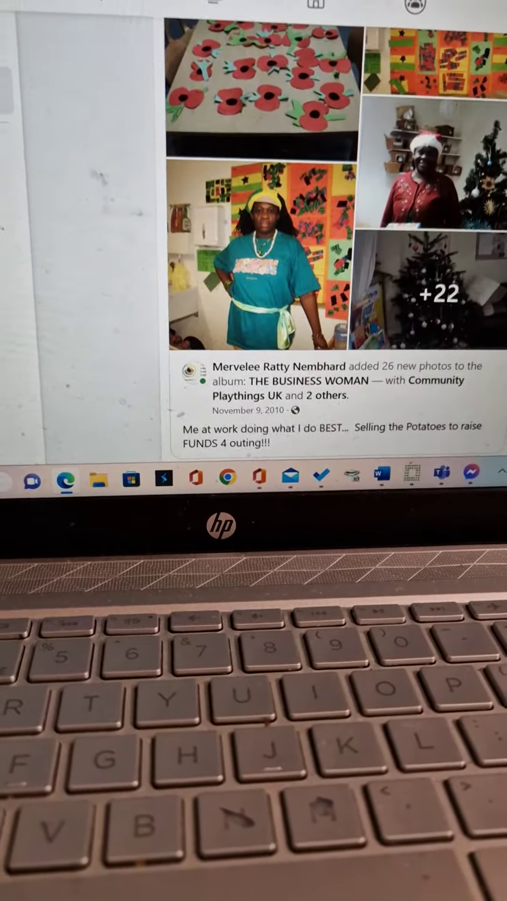
scroll(332, 282, "down", 3)
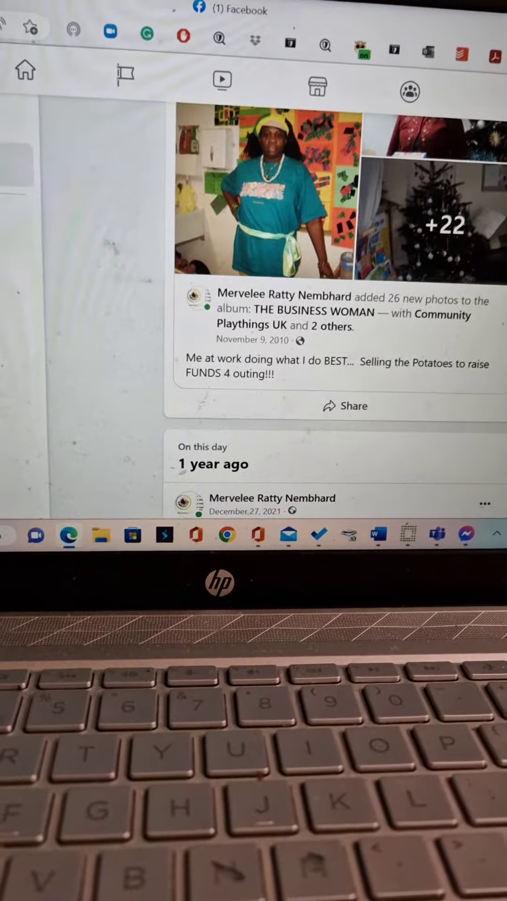
scroll(331, 317, "down", 3)
scroll(331, 317, "down", 3)
scroll(332, 317, "down", 3)
scroll(332, 318, "down", 1)
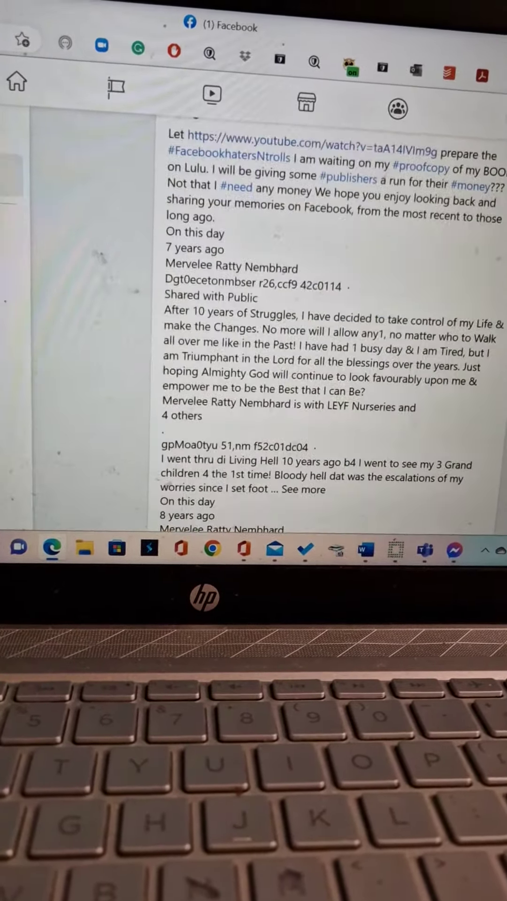
scroll(332, 317, "down", 3)
scroll(332, 317, "down", 3)
scroll(331, 318, "down", 2)
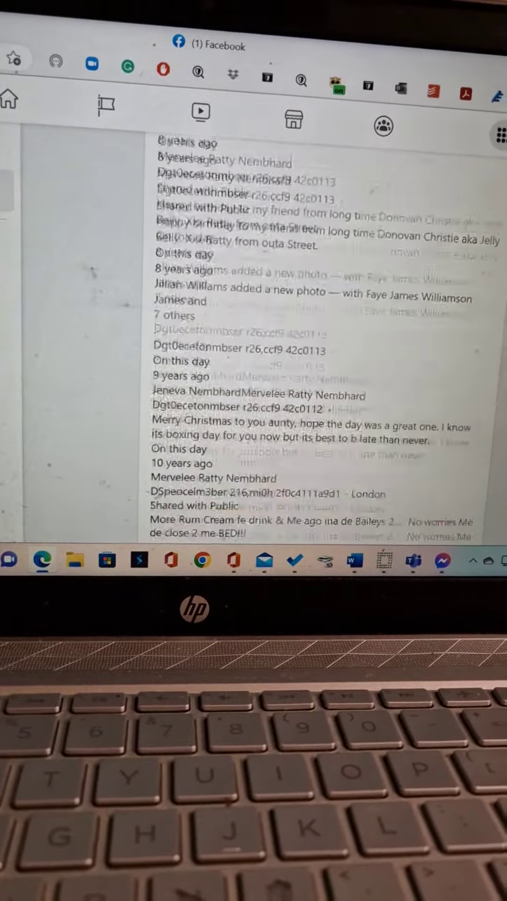
scroll(331, 317, "down", 2)
scroll(332, 317, "down", 1)
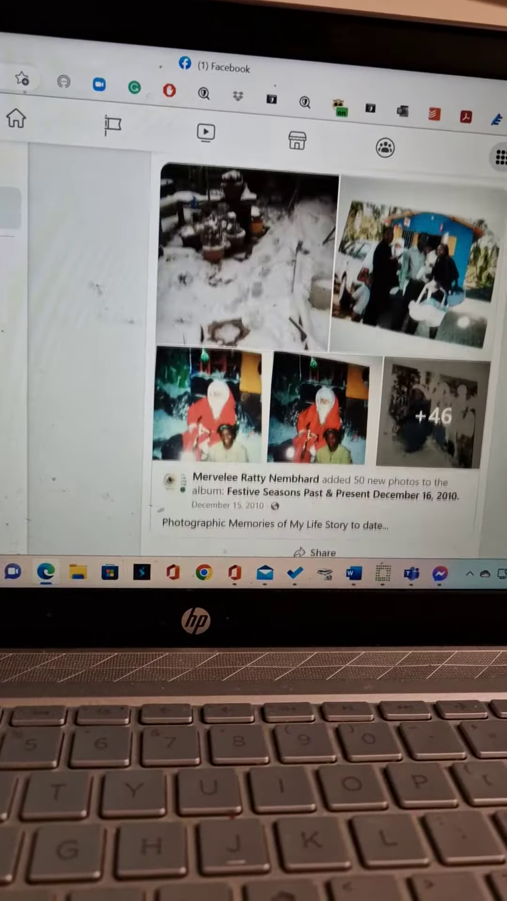
scroll(331, 316, "down", 1)
scroll(331, 317, "up", 3)
scroll(331, 317, "up", 1)
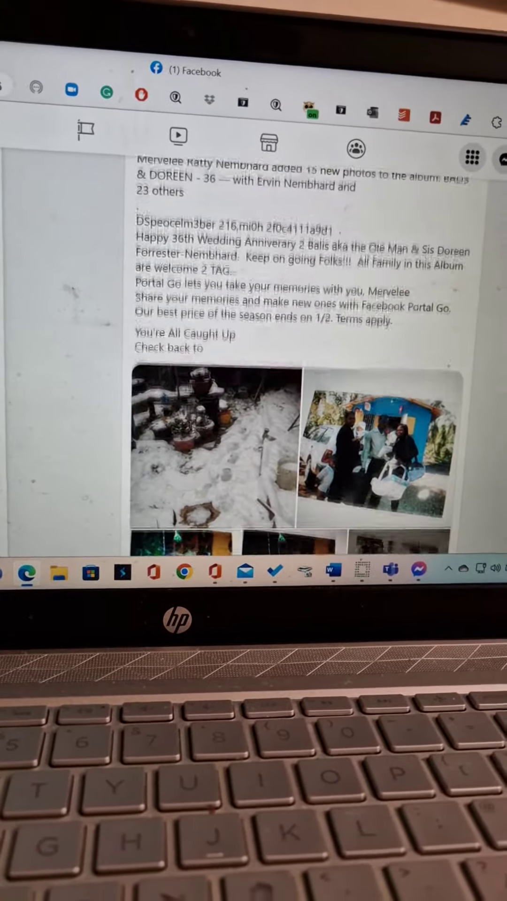
scroll(331, 317, "down", 1)
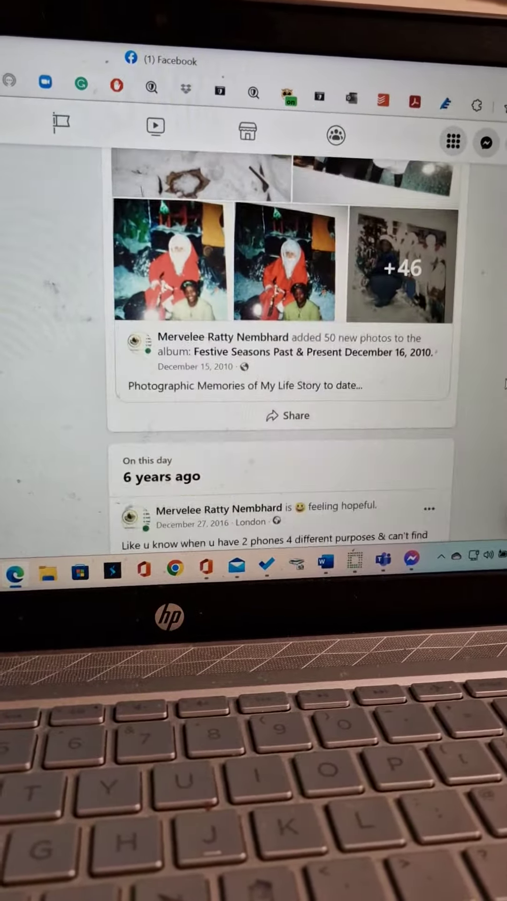
scroll(289, 352, "down", 1)
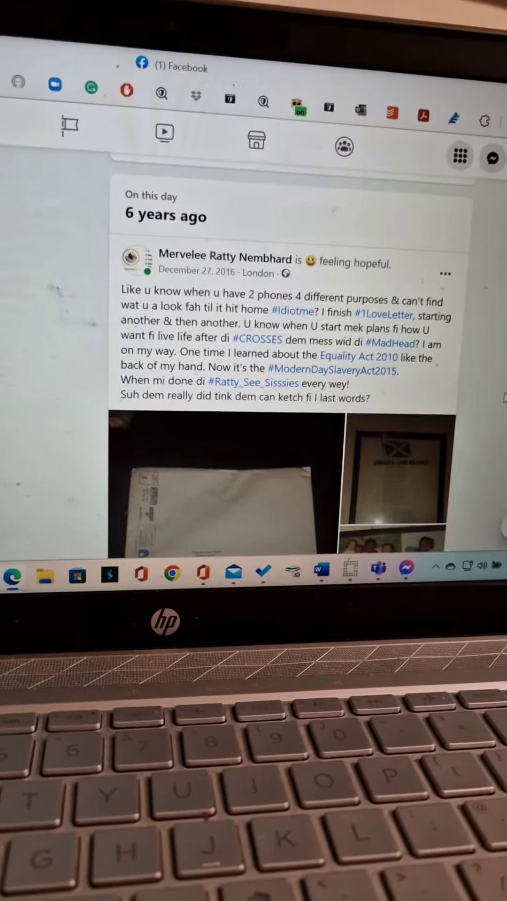
scroll(501, 394, "down", 2)
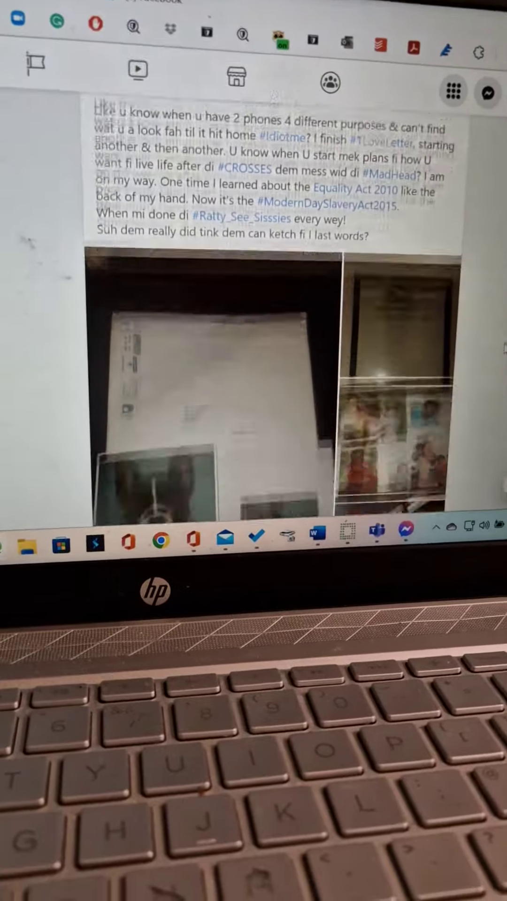
scroll(498, 381, "down", 3)
scroll(493, 352, "down", 2)
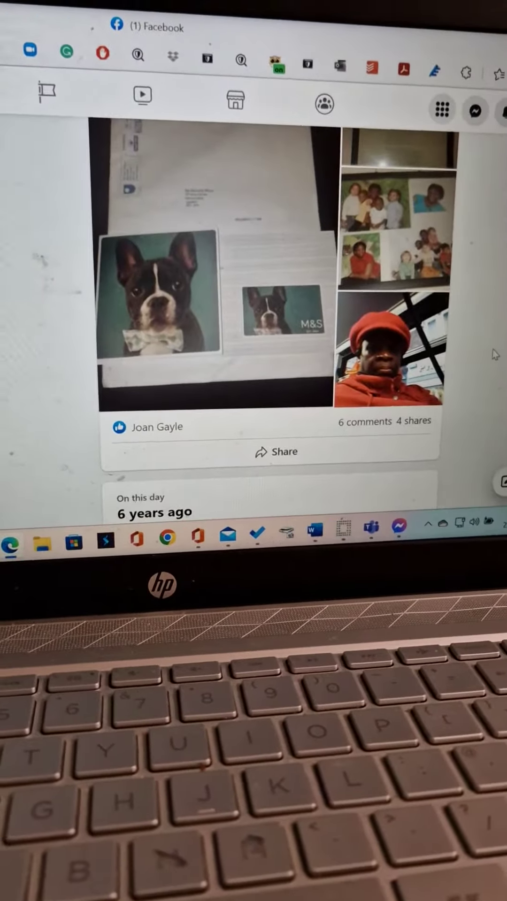
scroll(493, 349, "down", 3)
scroll(289, 324, "down", 2)
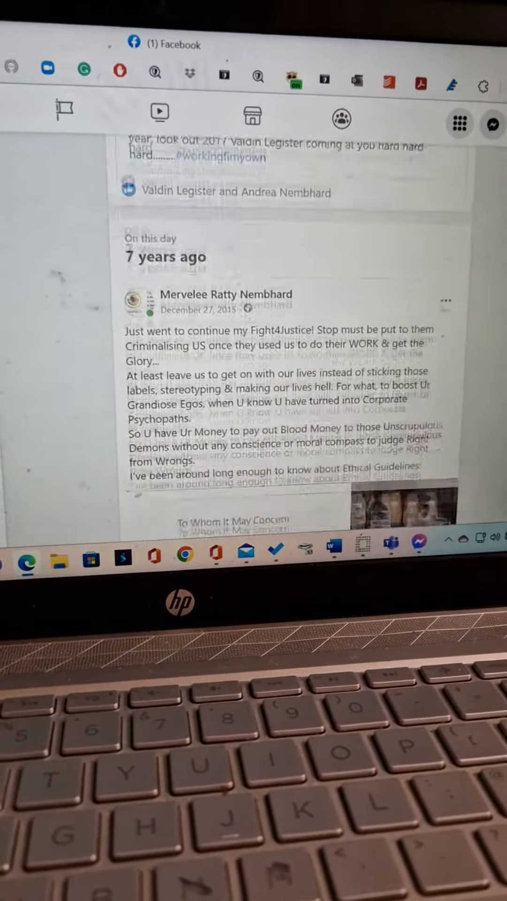
scroll(498, 362, "down", 2)
scroll(493, 364, "down", 2)
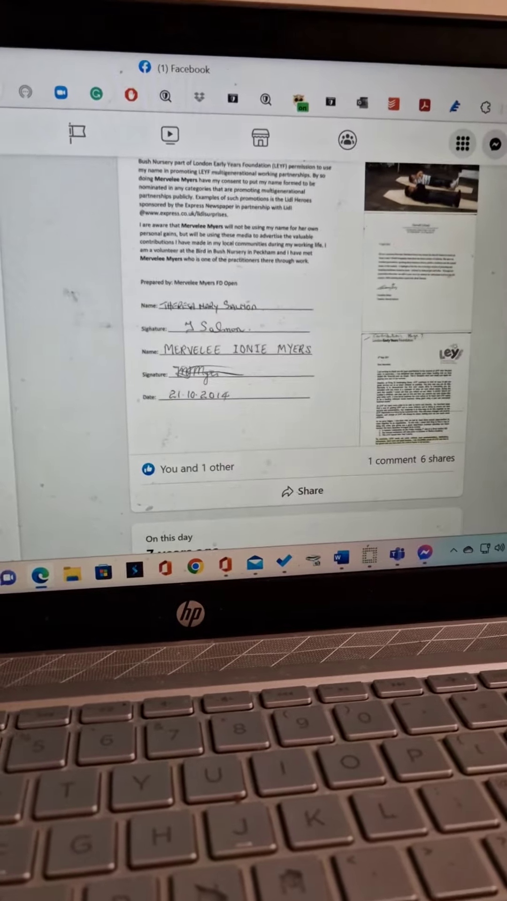
scroll(296, 338, "down", 2)
scroll(296, 339, "down", 2)
scroll(296, 339, "down", 2)
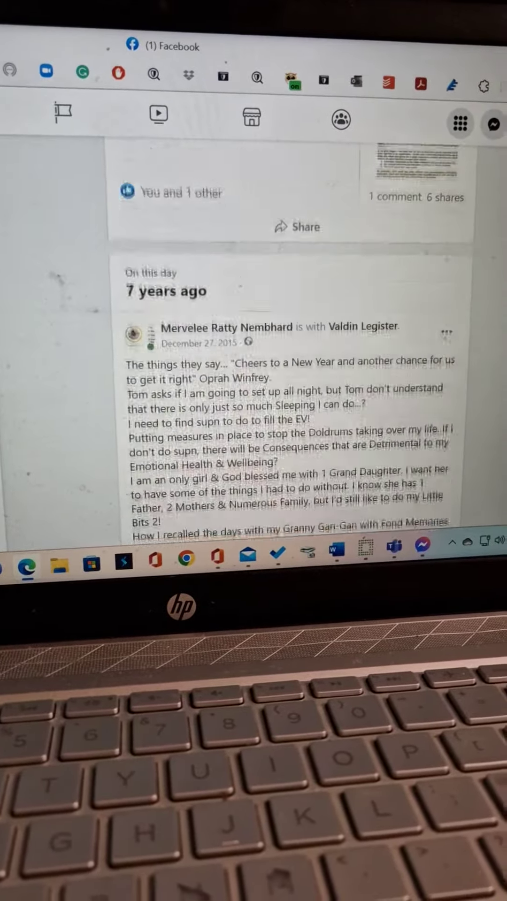
scroll(296, 338, "down", 3)
scroll(296, 338, "down", 2)
scroll(296, 338, "down", 2)
scroll(296, 338, "down", 2)
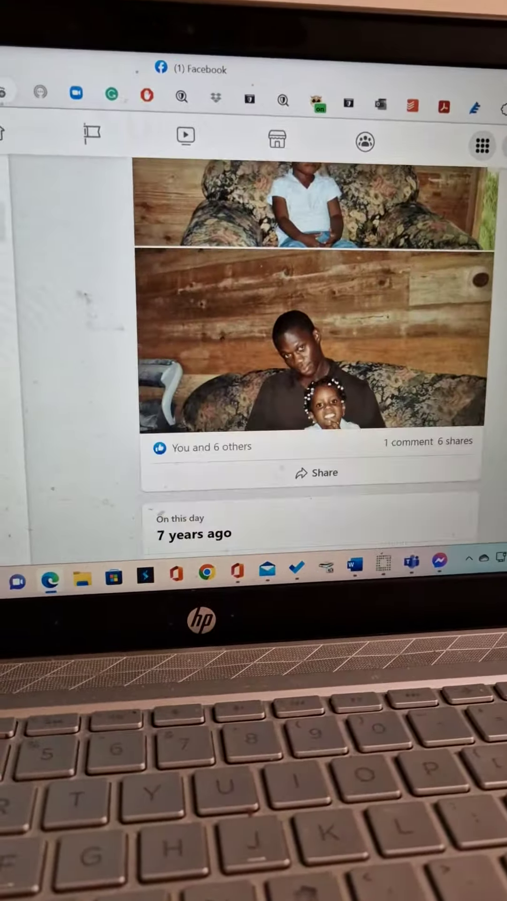
scroll(295, 338, "down", 2)
scroll(309, 338, "down", 2)
scroll(310, 338, "down", 2)
scroll(310, 338, "down", 2)
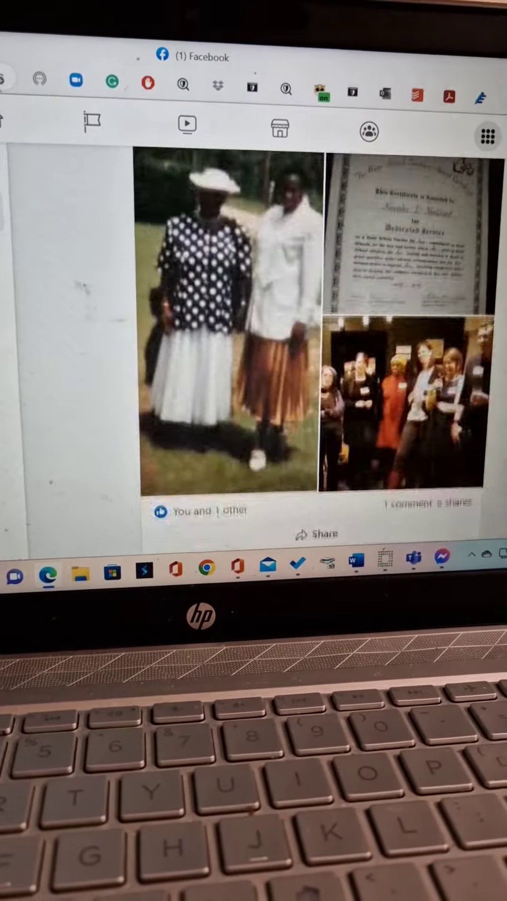
scroll(310, 338, "down", 2)
scroll(310, 338, "down", 2)
scroll(310, 338, "down", 2)
scroll(310, 338, "down", 2)
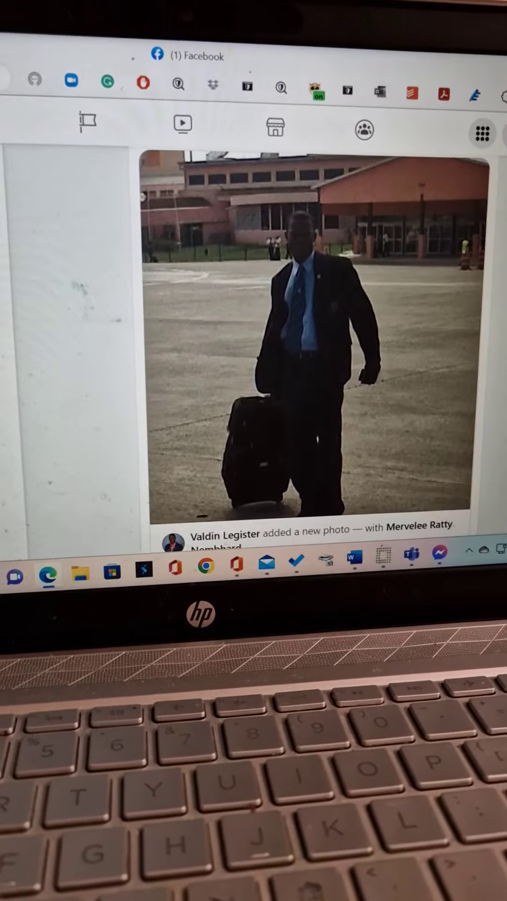
scroll(310, 338, "down", 2)
scroll(499, 371, "down", 2)
scroll(499, 370, "down", 2)
scroll(499, 371, "down", 2)
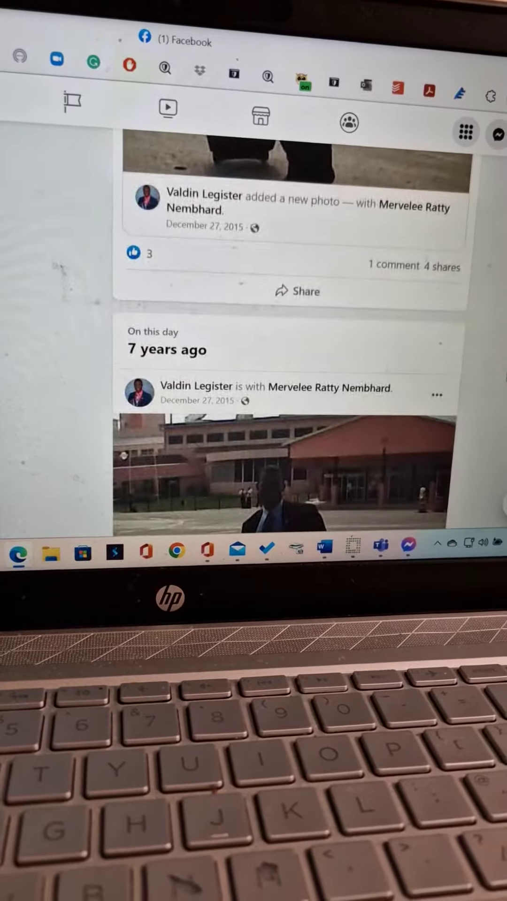
scroll(498, 371, "down", 2)
scroll(499, 371, "down", 2)
scroll(486, 363, "down", 2)
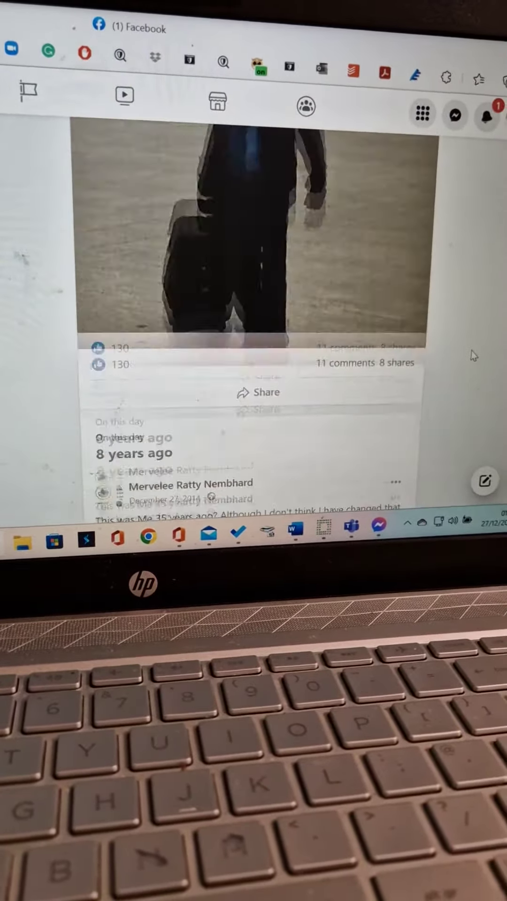
scroll(474, 356, "down", 3)
scroll(473, 356, "down", 2)
scroll(471, 358, "down", 3)
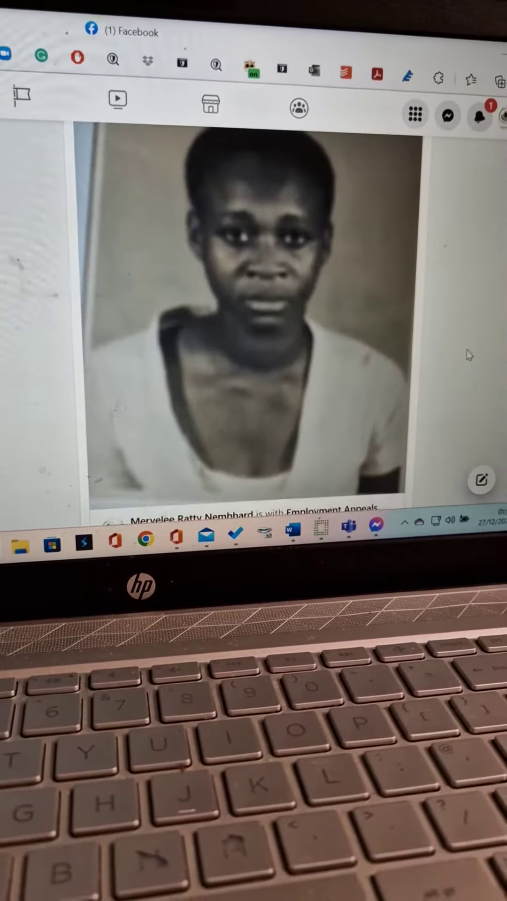
scroll(470, 359, "down", 2)
scroll(472, 359, "up", 3)
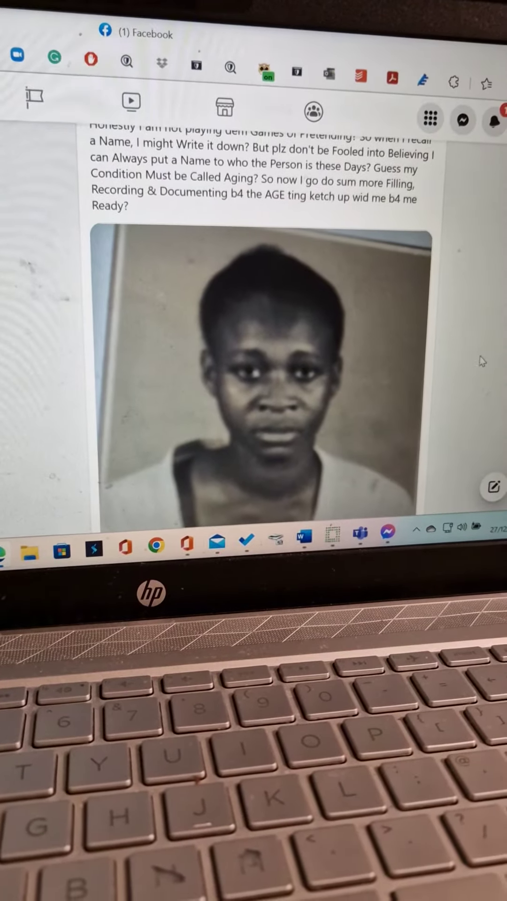
scroll(483, 361, "down", 1)
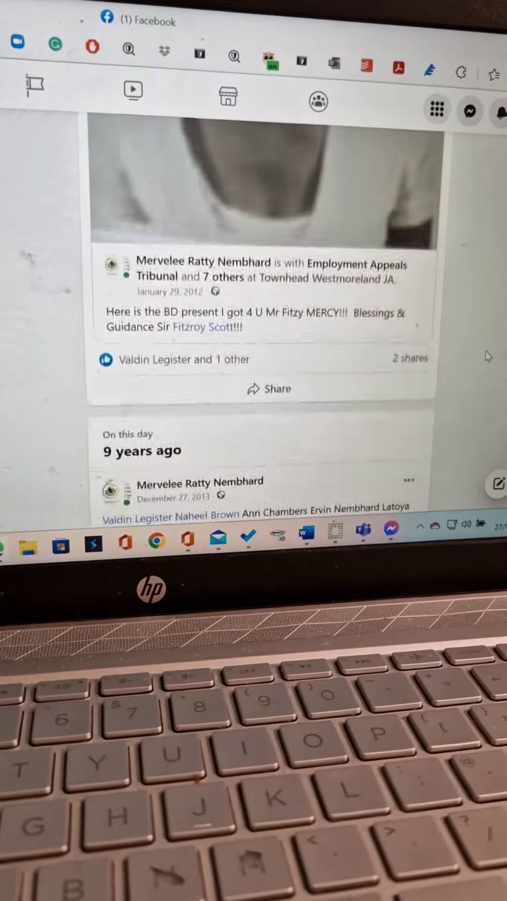
scroll(489, 355, "down", 2)
scroll(486, 352, "down", 3)
scroll(483, 349, "down", 3)
scroll(479, 341, "down", 2)
scroll(478, 341, "down", 3)
scroll(475, 343, "down", 2)
scroll(473, 345, "down", 2)
scroll(465, 348, "down", 3)
scroll(465, 348, "down", 3)
scroll(466, 349, "down", 3)
scroll(468, 351, "down", 2)
scroll(471, 354, "down", 2)
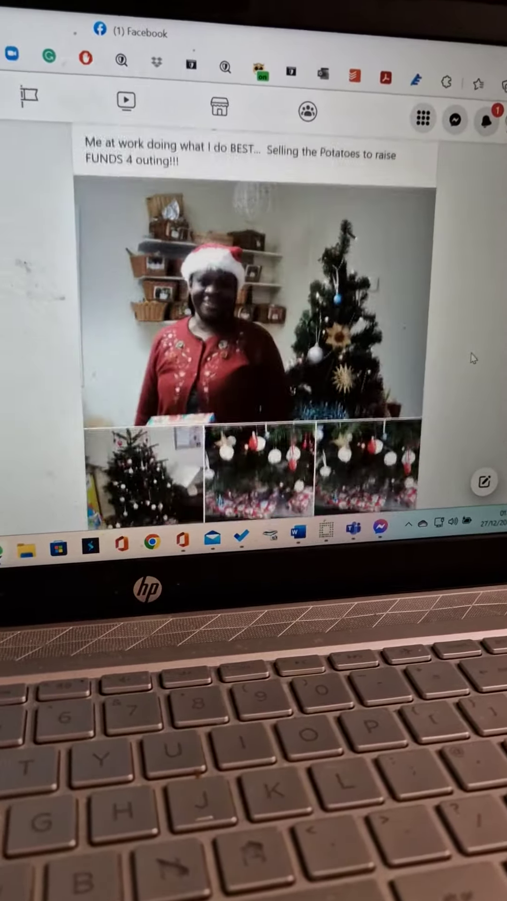
scroll(473, 358, "down", 2)
scroll(472, 374, "down", 2)
scroll(472, 374, "down", 2)
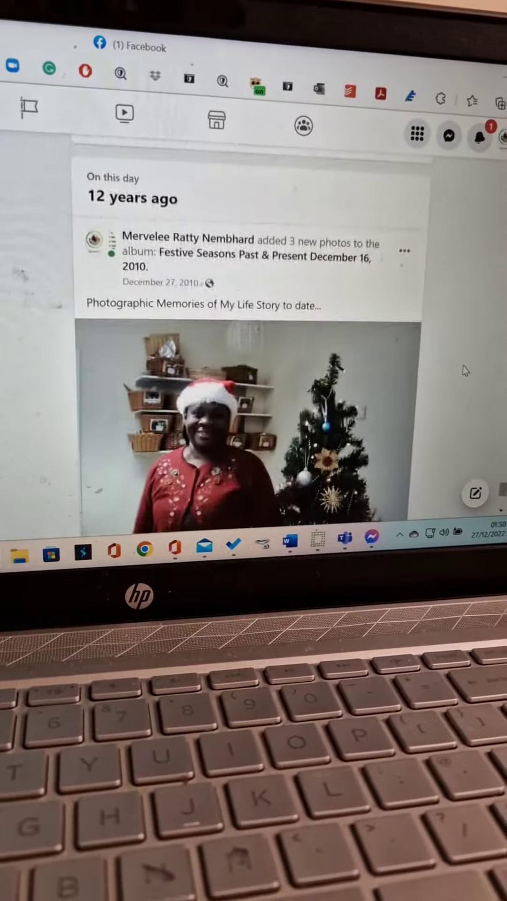
scroll(465, 373, "down", 2)
scroll(463, 373, "down", 3)
scroll(463, 378, "down", 1)
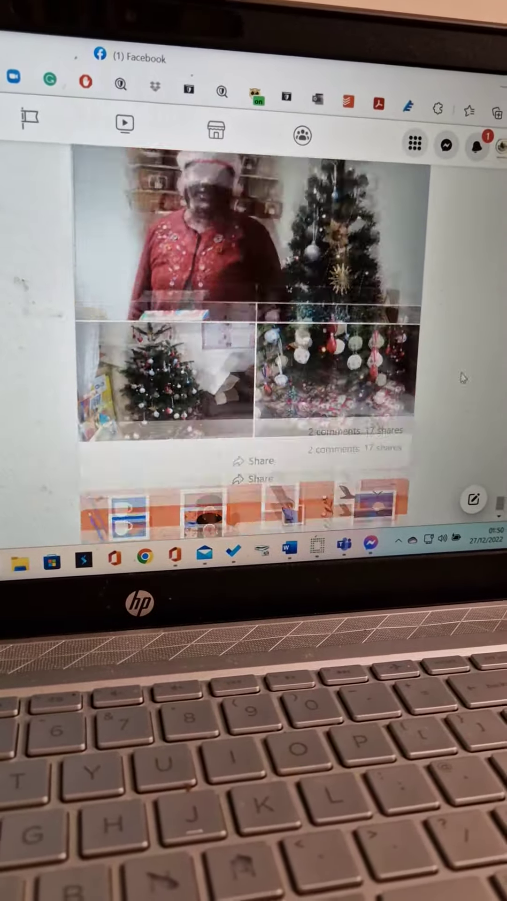
scroll(463, 378, "down", 3)
scroll(464, 376, "down", 3)
scroll(469, 374, "down", 3)
scroll(474, 372, "down", 2)
scroll(474, 372, "up", 4)
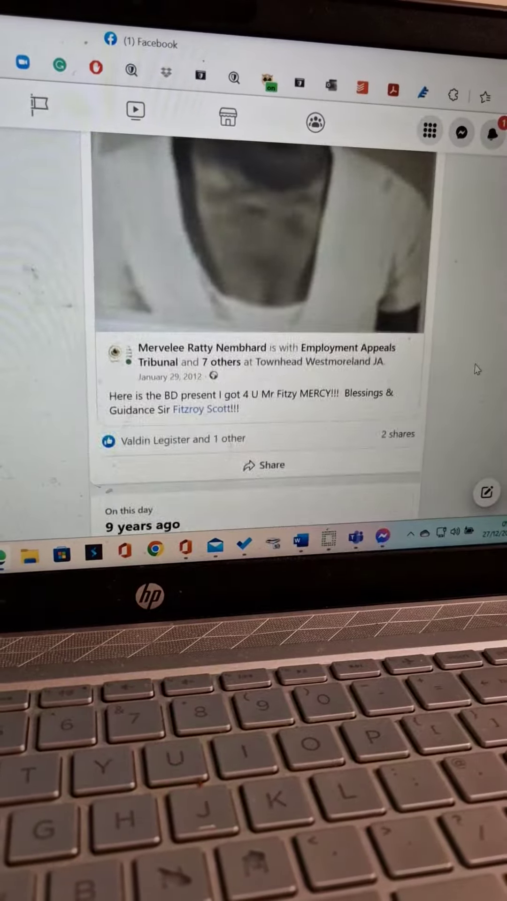
scroll(481, 368, "up", 4)
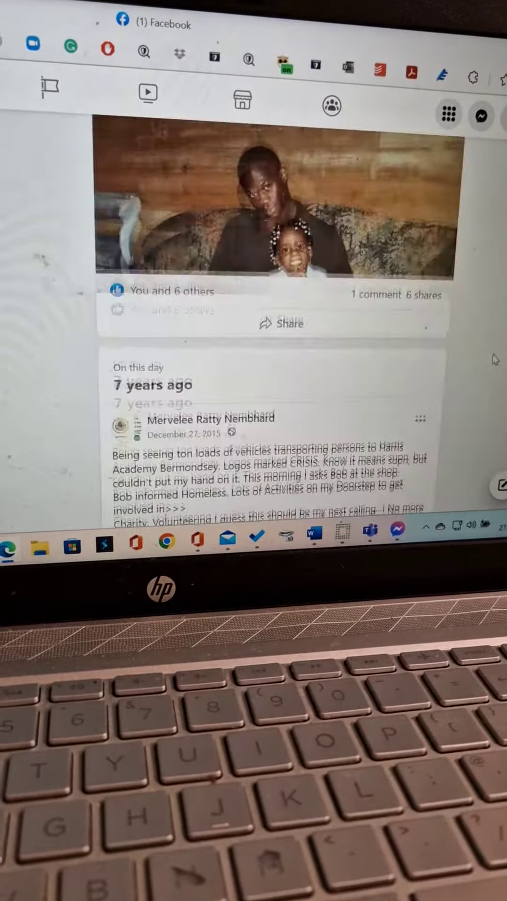
scroll(493, 360, "up", 4)
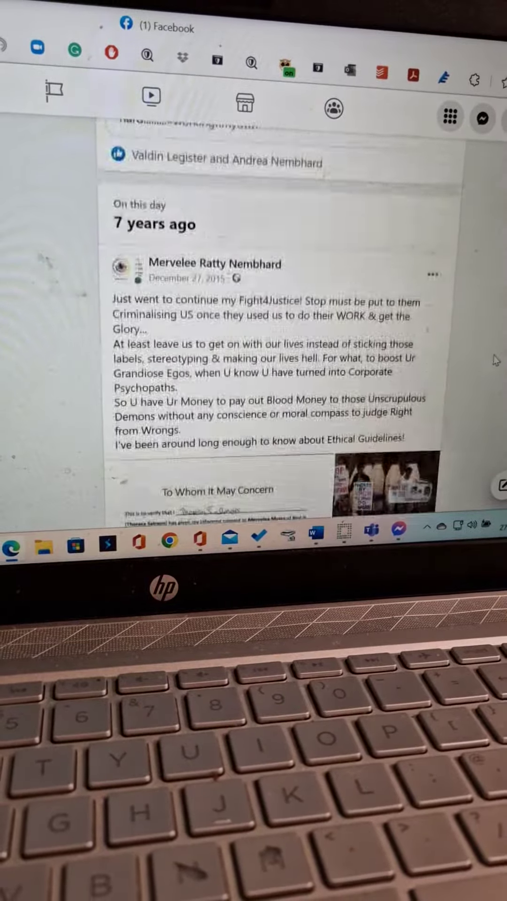